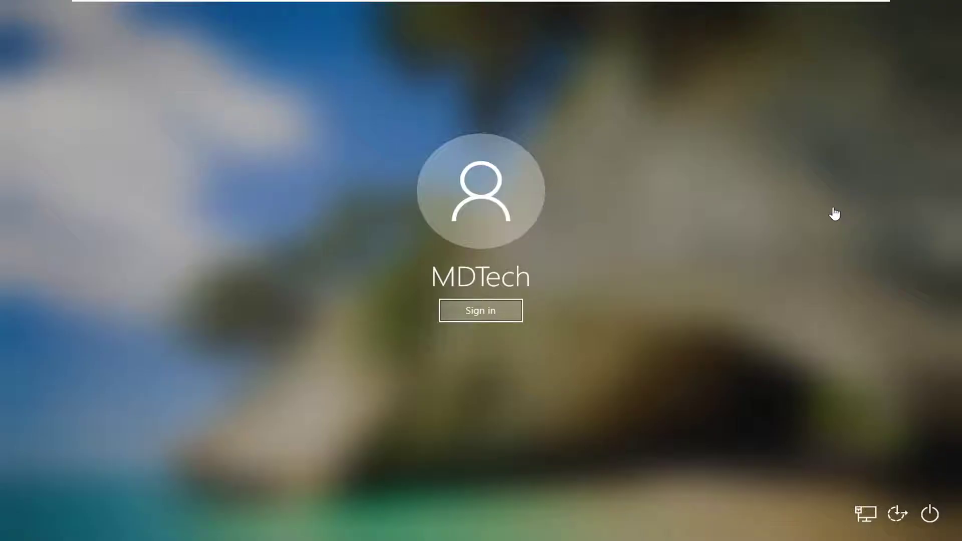
# Step: Dismiss the lock screen and start signing in to the Windows 10 account
pyautogui.click(472, 309)
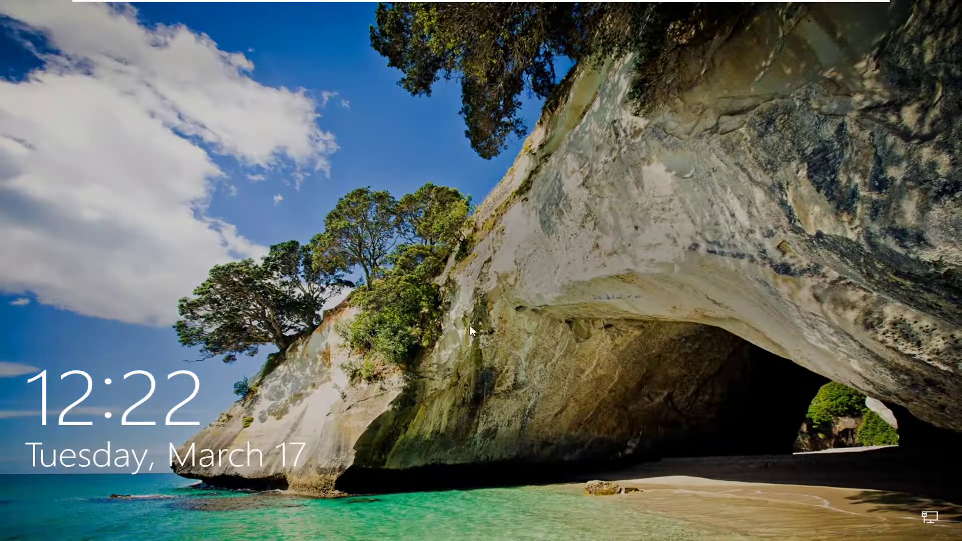
pyautogui.click(470, 325)
# Step: Sign in and let logon stall on the 'Can not find script file run.vbs' error
pyautogui.click(479, 307)
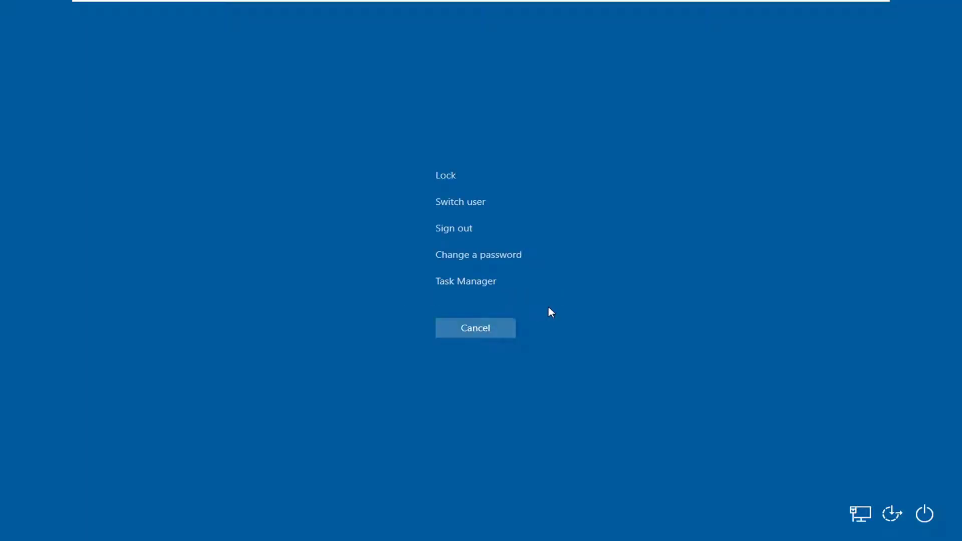
# Step: From Task Manager, run a new task 'regedit' with administrative privileges ticked
pyautogui.click(467, 285)
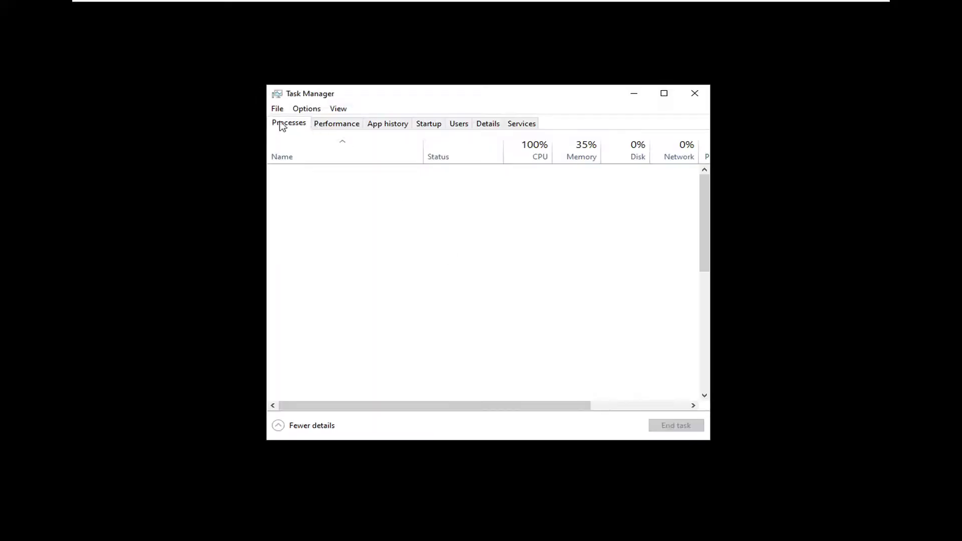
pyautogui.click(276, 110)
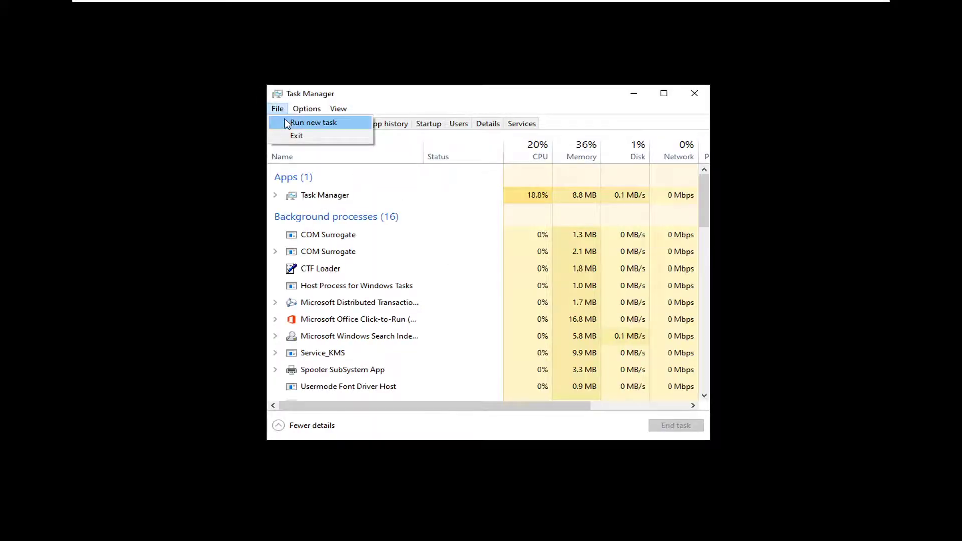
pyautogui.click(316, 122)
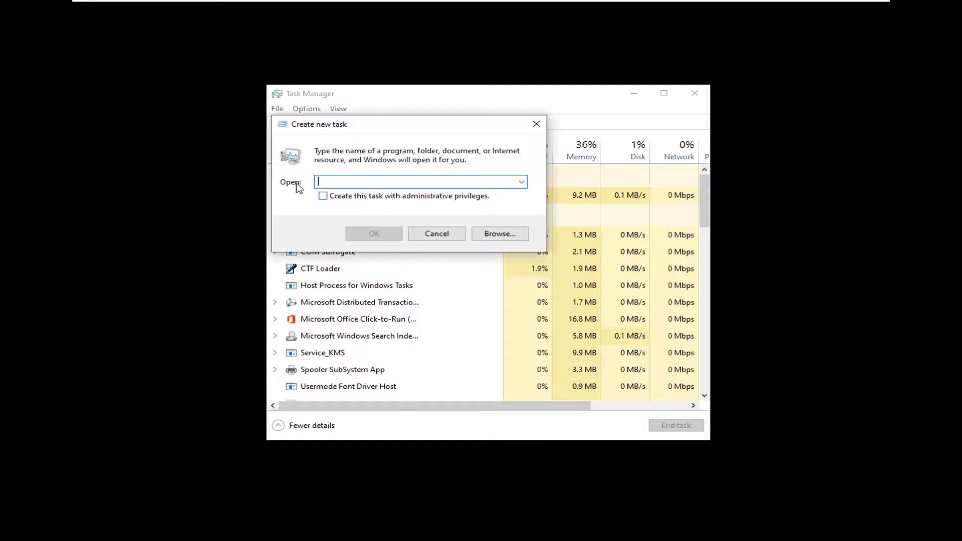
pyautogui.write('regedit')
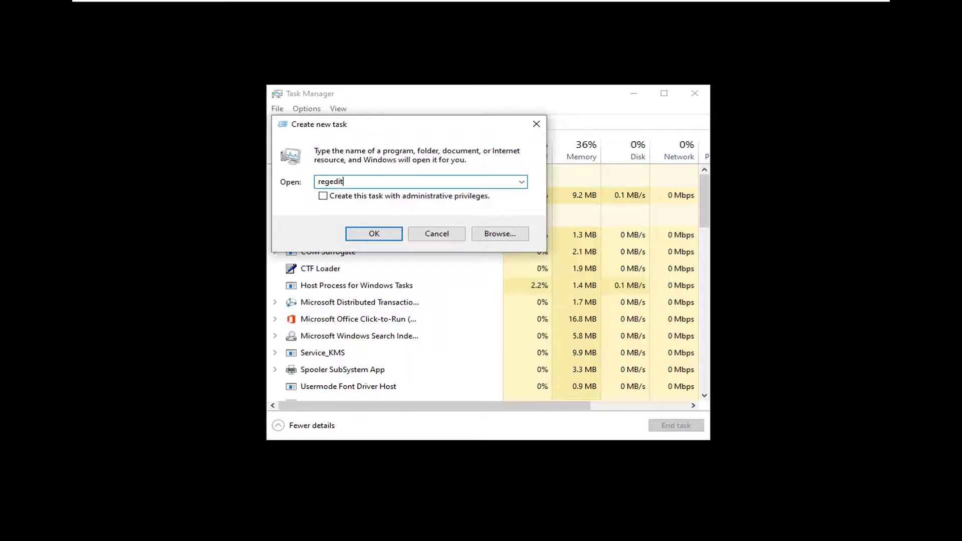
pyautogui.click(323, 197)
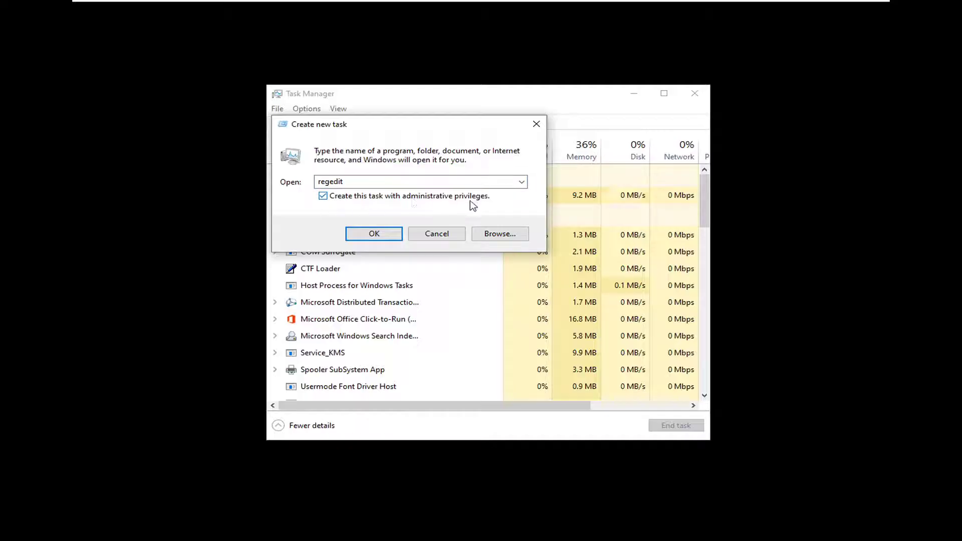
# Step: Launch regedit as administrator, then collapse Winlogon, Microsoft, SOFTWARE and HKEY_LOCAL_MACHINE
pyautogui.click(384, 234)
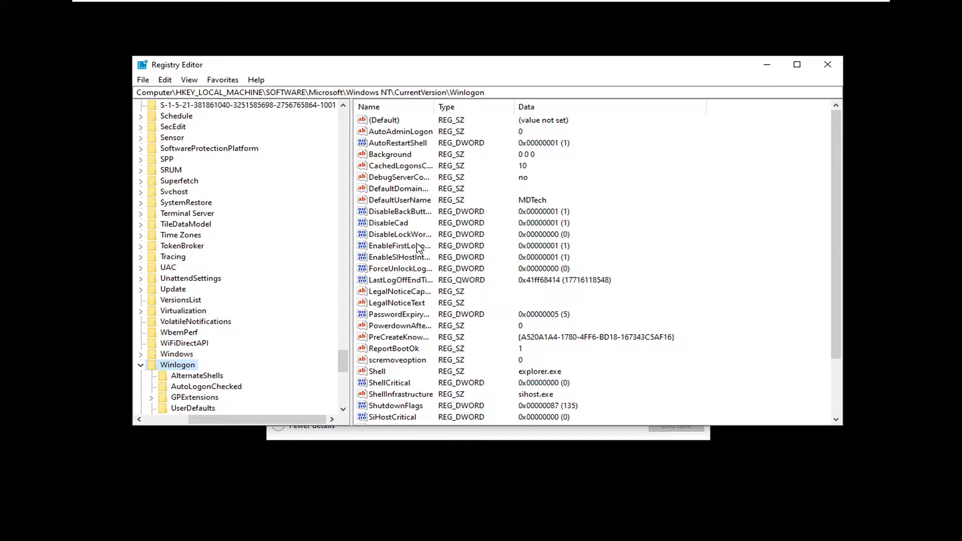
pyautogui.click(142, 364)
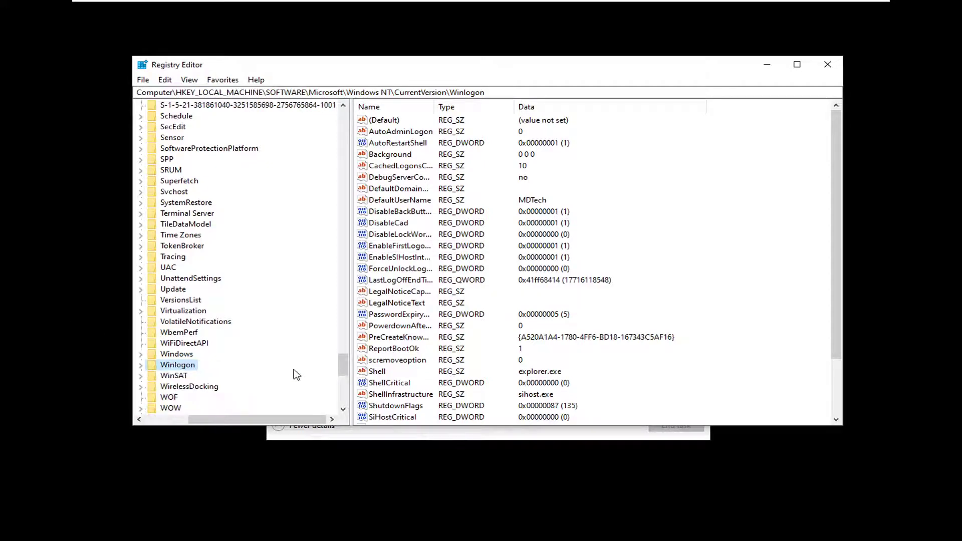
pyautogui.moveTo(342, 365); pyautogui.dragTo(342, 125)
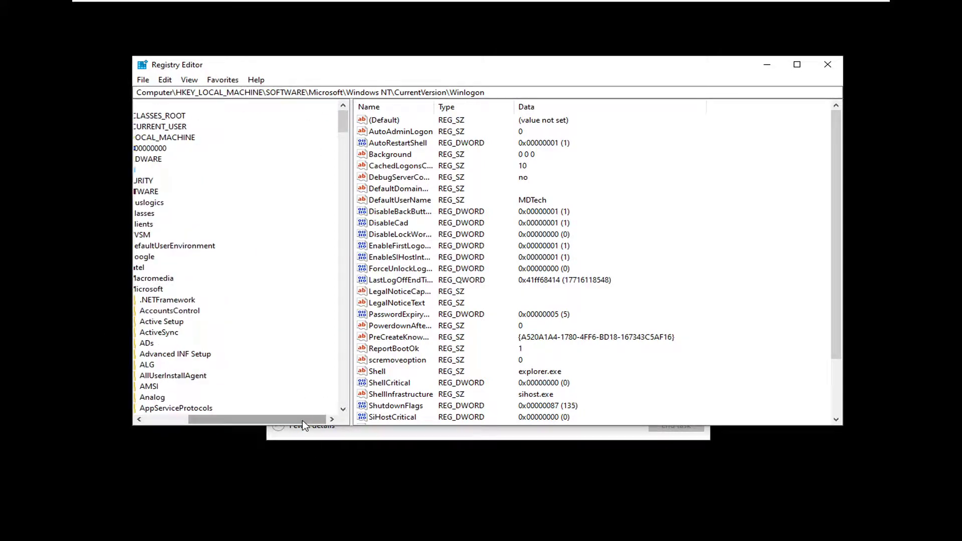
pyautogui.moveTo(303, 420); pyautogui.dragTo(259, 419)
pyautogui.scroll(-3, 185, 313)
pyautogui.scroll(-6, 186, 313)
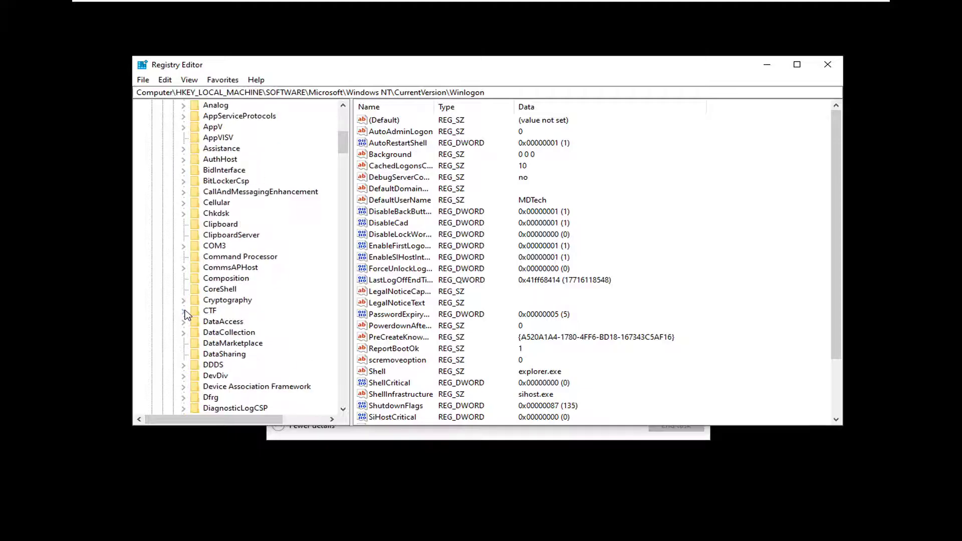
pyautogui.scroll(7, 185, 313)
pyautogui.click(172, 223)
pyautogui.scroll(1, 182, 230)
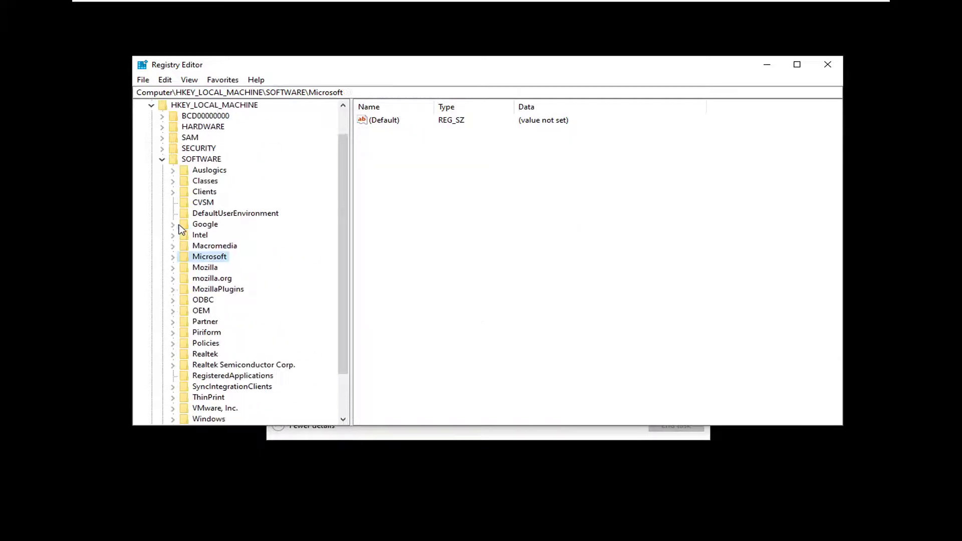
pyautogui.click(162, 159)
pyautogui.click(151, 138)
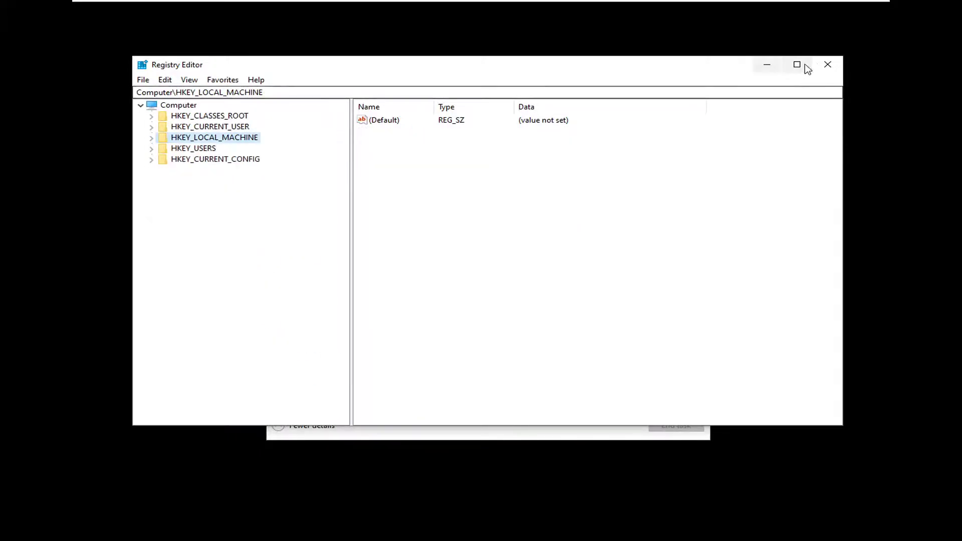
# Step: Close Registry Editor, relaunch regedit with administrative privileges, and collapse HKEY_LOCAL_MACHINE
pyautogui.click(827, 64)
pyautogui.click(277, 108)
pyautogui.click(294, 124)
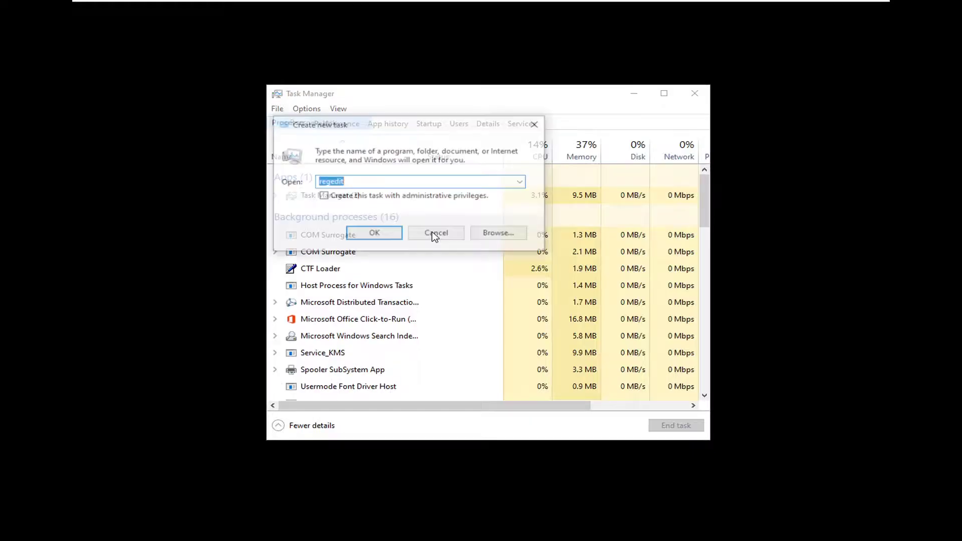
pyautogui.click(324, 197)
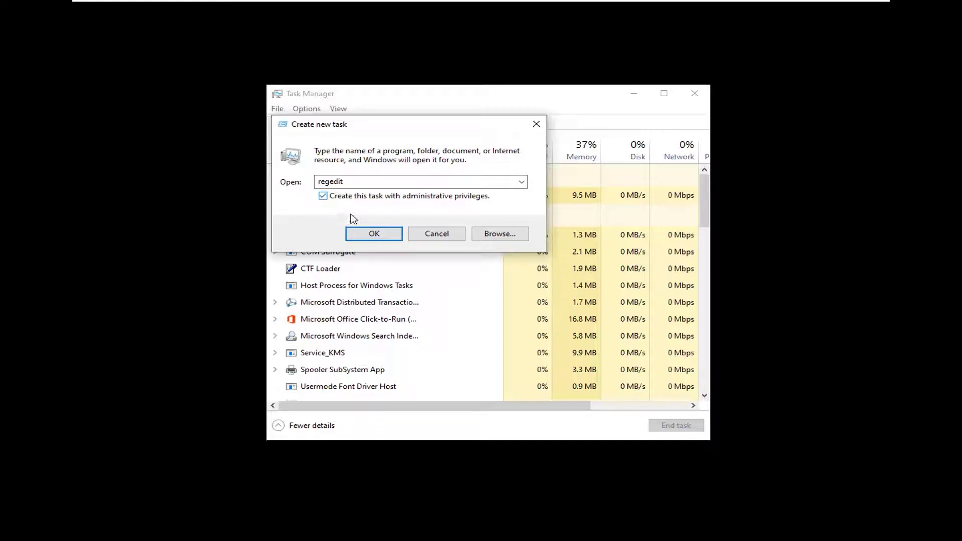
pyautogui.click(374, 234)
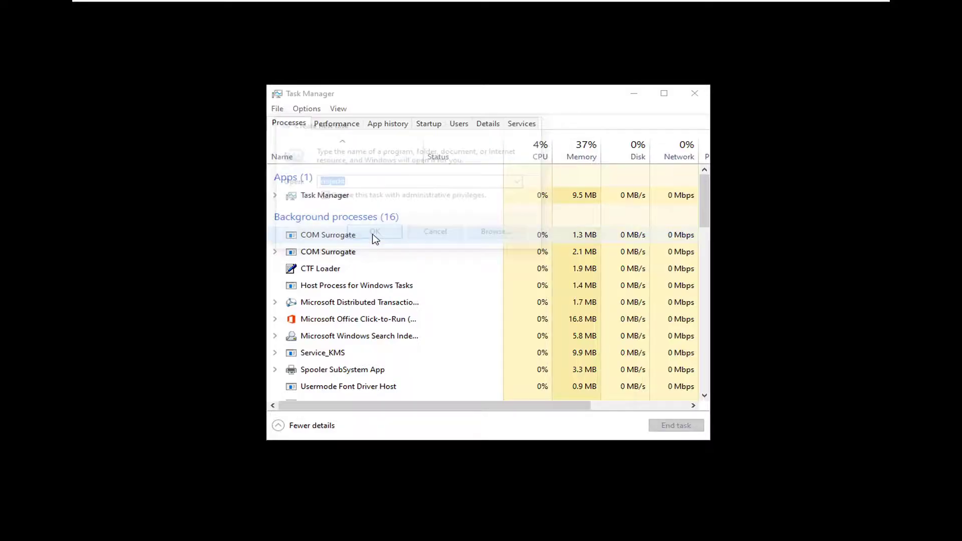
pyautogui.click(151, 138)
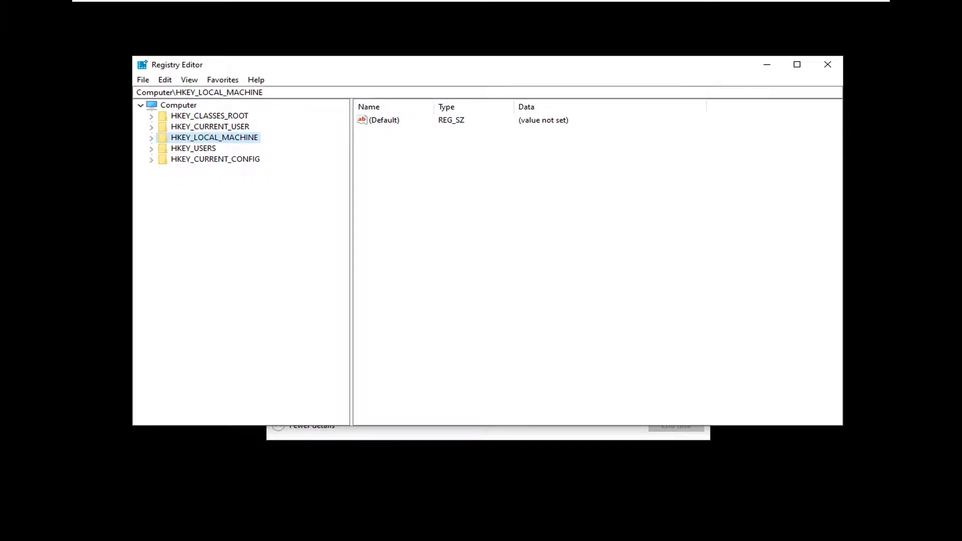
# Step: Expand HKEY_LOCAL_MACHINE, then SOFTWARE, then Microsoft in the key tree
pyautogui.doubleClick(199, 139)
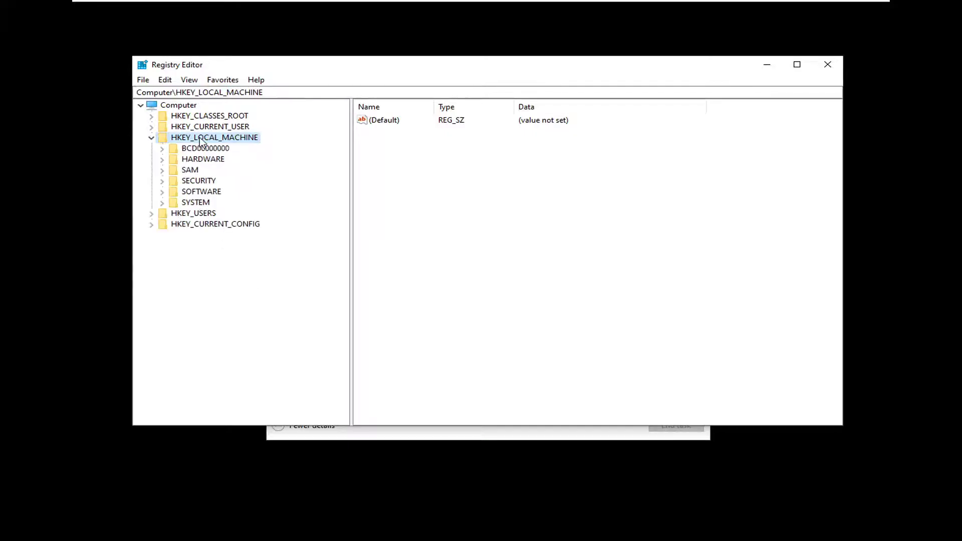
pyautogui.doubleClick(198, 192)
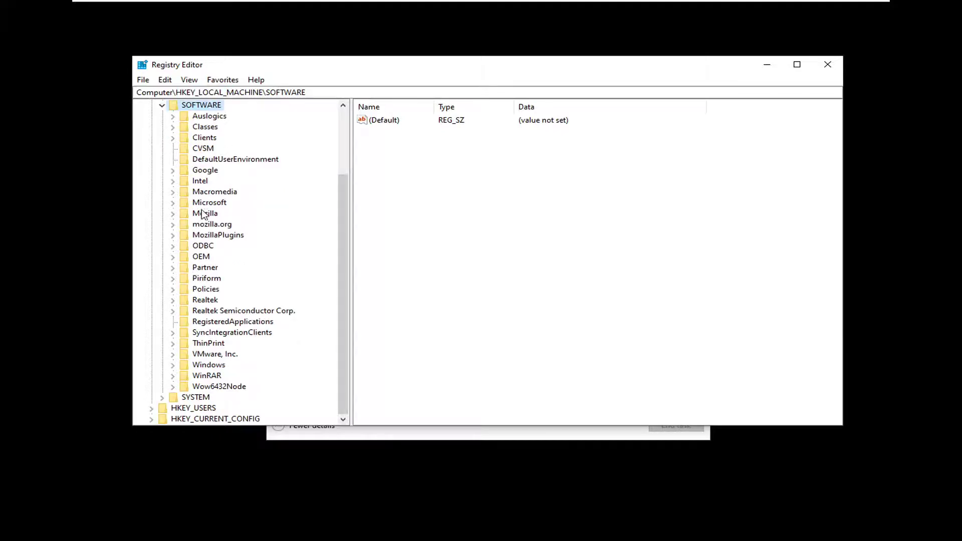
pyautogui.click(209, 203)
pyautogui.doubleClick(208, 204)
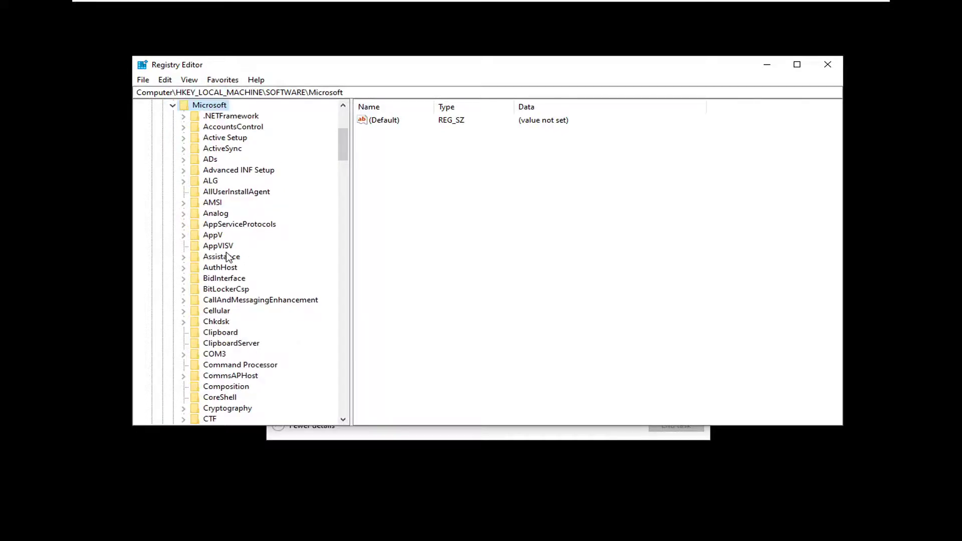
# Step: Expand Windows NT and CurrentVersion, then select Winlogon to list its values
pyautogui.scroll(-20, 229, 256)
pyautogui.scroll(-20, 235, 270)
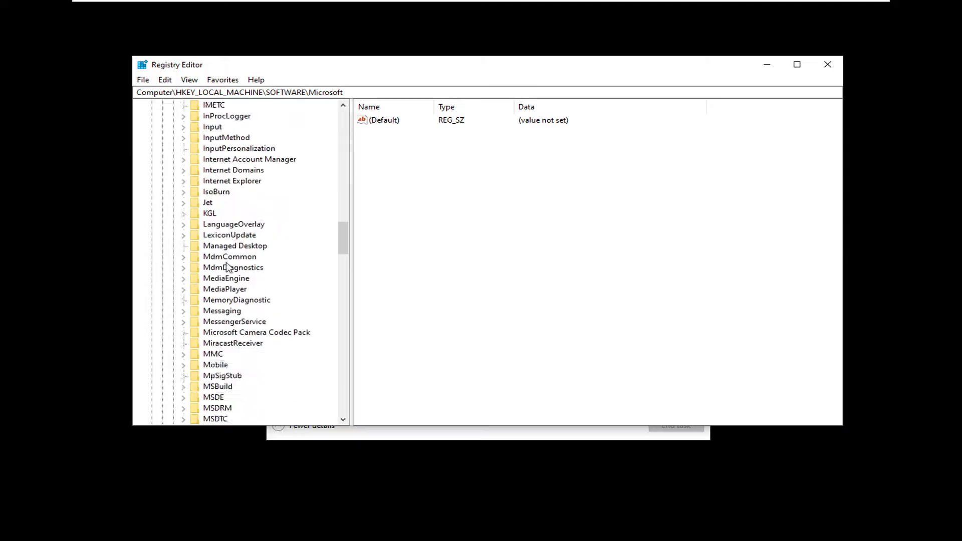
pyautogui.scroll(-13, 231, 286)
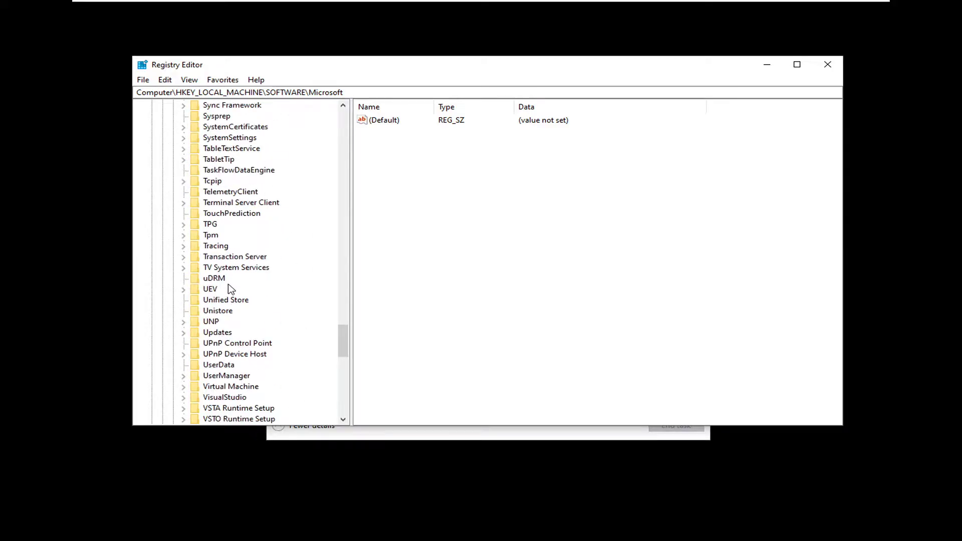
pyautogui.scroll(-2, 245, 384)
pyautogui.doubleClick(234, 376)
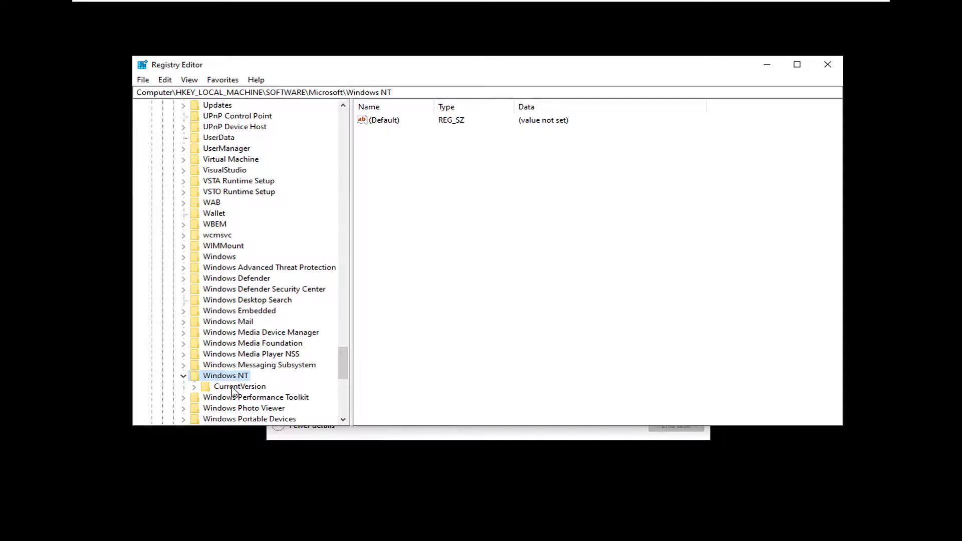
pyautogui.doubleClick(233, 388)
pyautogui.scroll(-4, 240, 335)
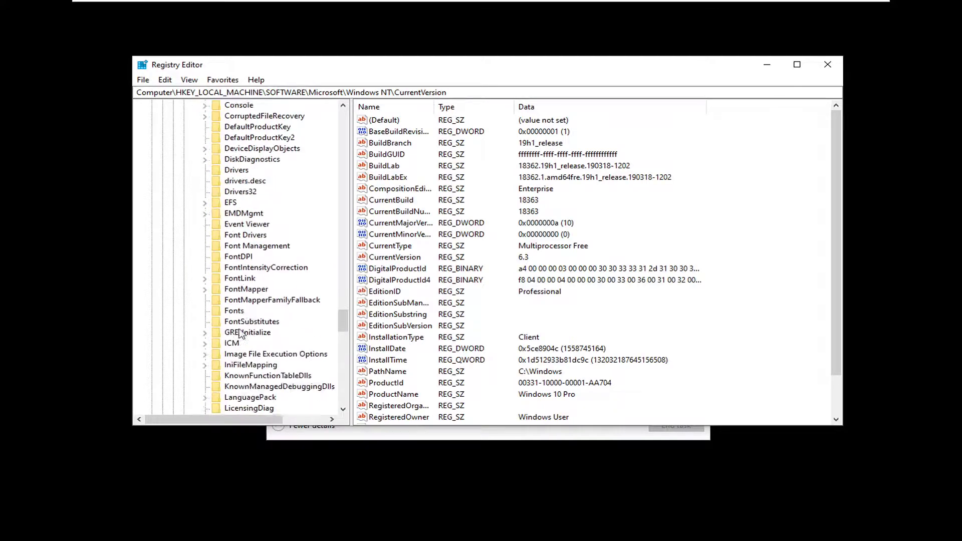
pyautogui.scroll(-12, 240, 335)
pyautogui.scroll(-8, 246, 322)
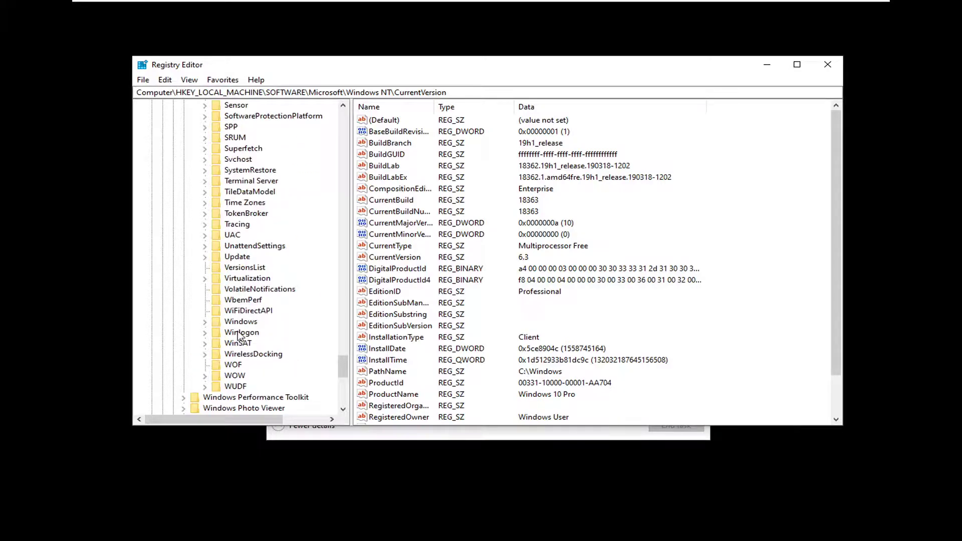
pyautogui.click(241, 333)
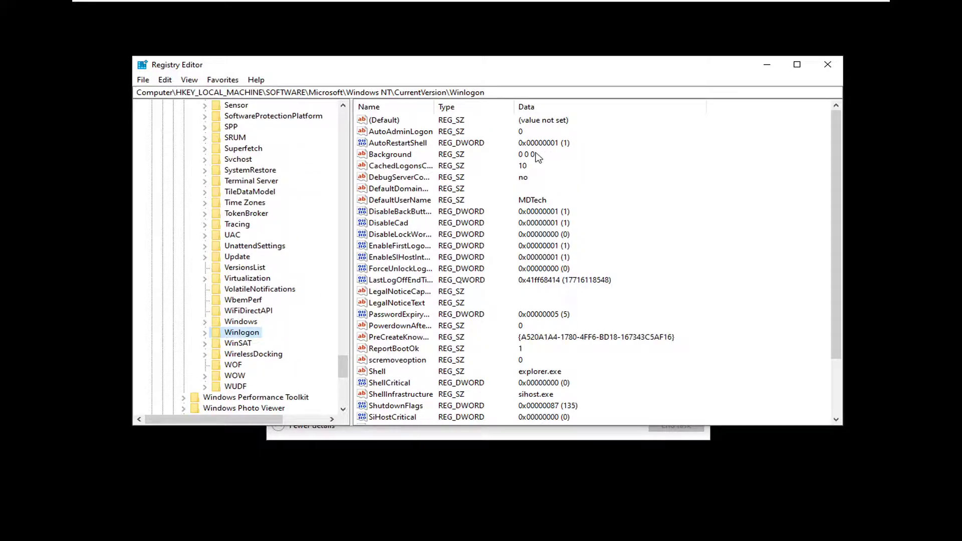
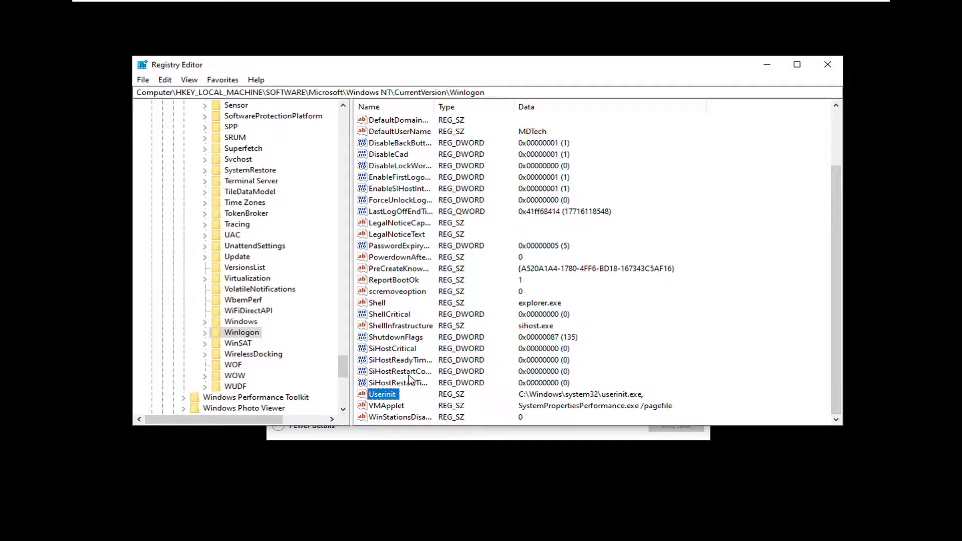
# Step: Collapse Microsoft, SOFTWARE and HKEY_LOCAL_MACHINE so only the root hives show under Computer
pyautogui.moveTo(340, 366); pyautogui.dragTo(315, 148)
pyautogui.scroll(11, 287, 257)
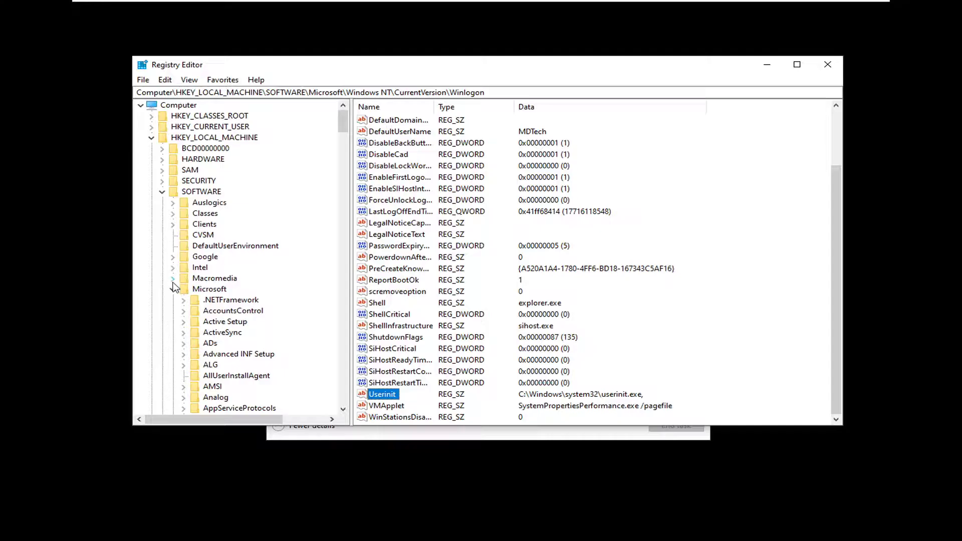
pyautogui.click(172, 289)
pyautogui.click(162, 192)
pyautogui.click(151, 138)
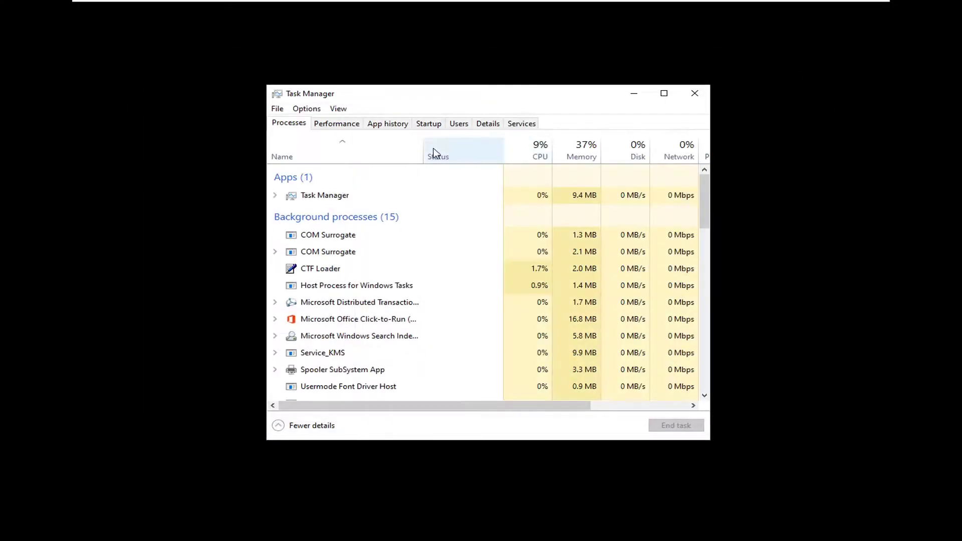
# Step: Disconnect the signed-in user's session from Task Manager's Users list
pyautogui.click(462, 125)
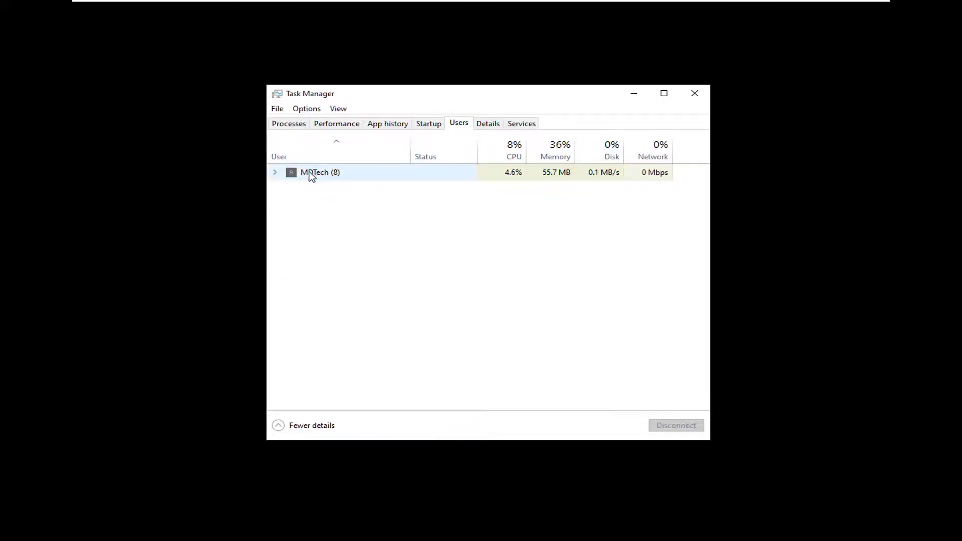
pyautogui.rightClick(324, 175)
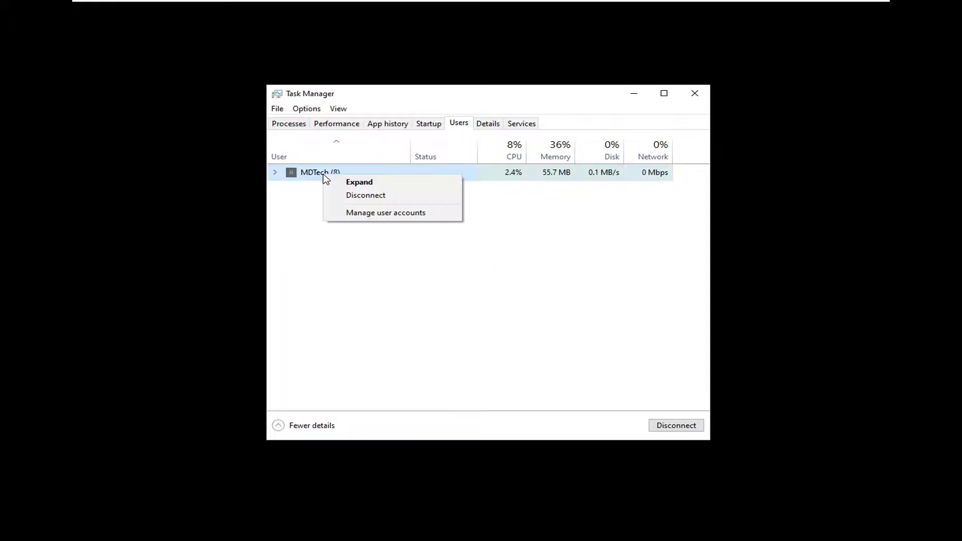
pyautogui.click(360, 199)
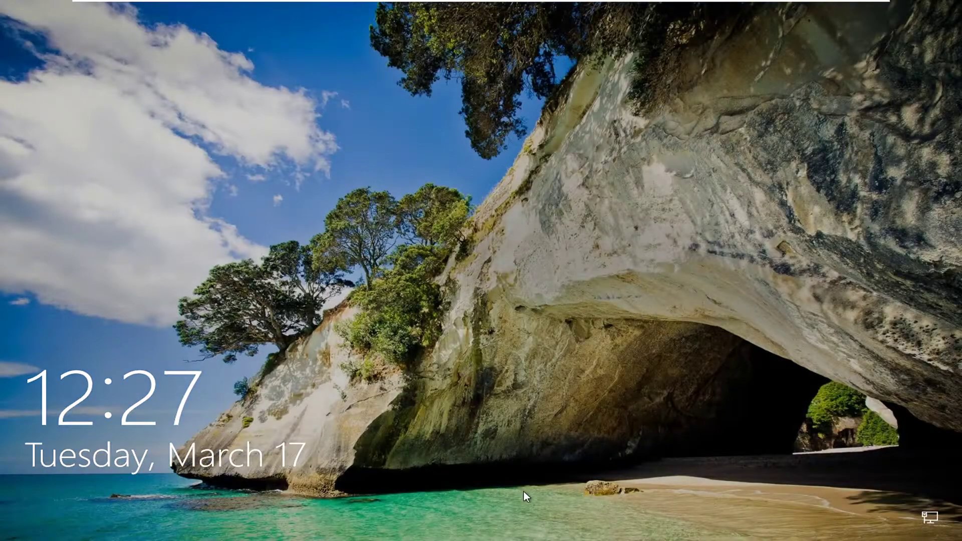
# Step: Dismiss the lock screen and sign the disconnected user back in
pyautogui.click(473, 67)
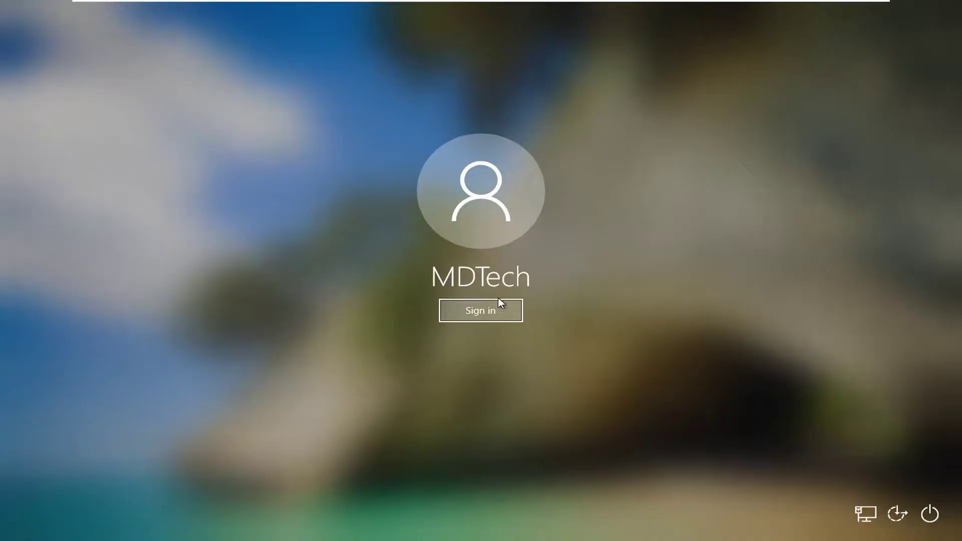
pyautogui.click(496, 309)
pyautogui.click(481, 313)
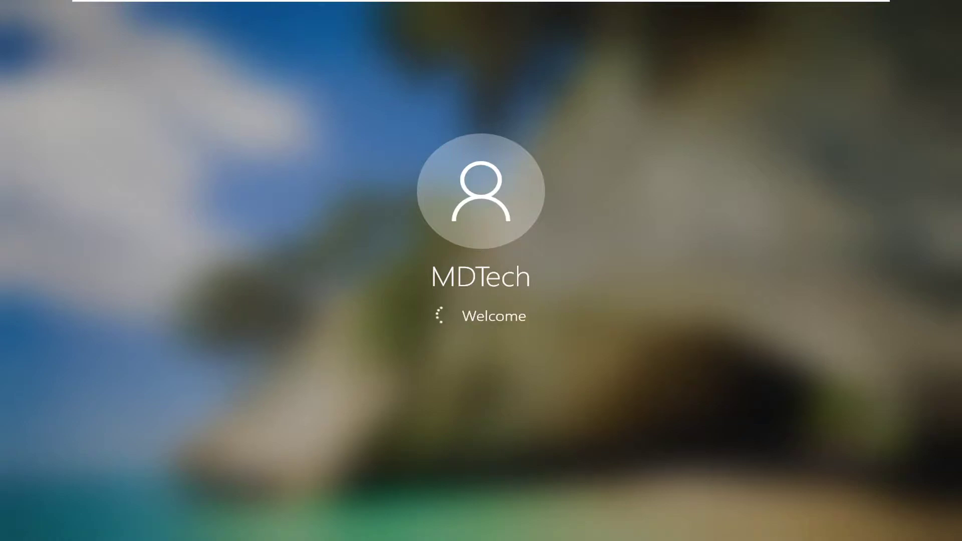